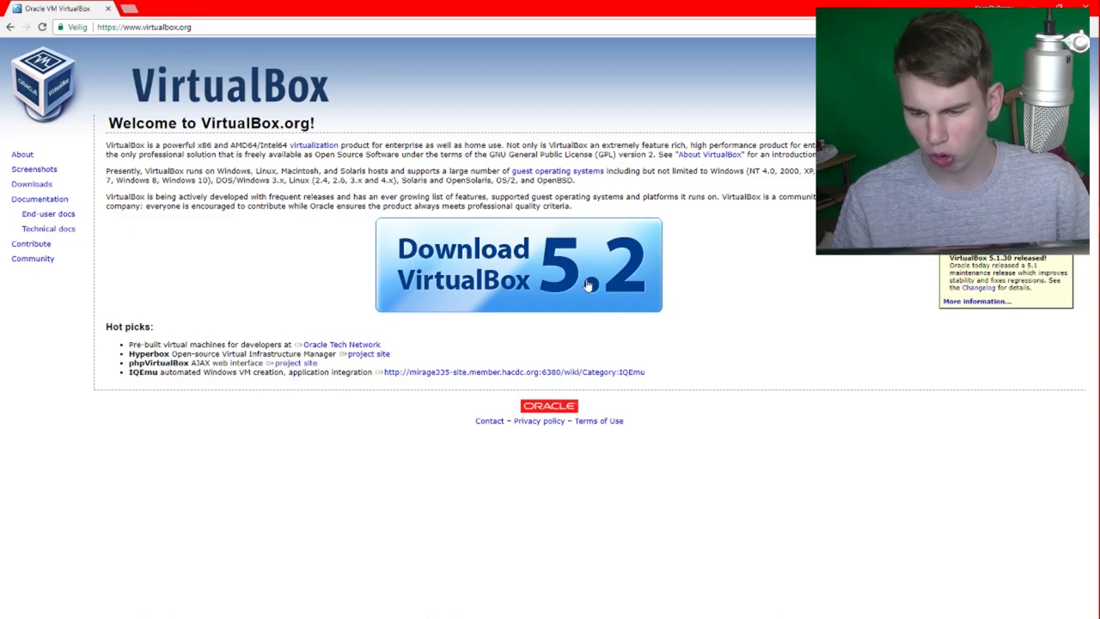
# Step: Go to the VirtualBox 5.2 download page and get the VirtualBox 5.2.4 platform package for Windows hosts
pyautogui.click(555, 260)
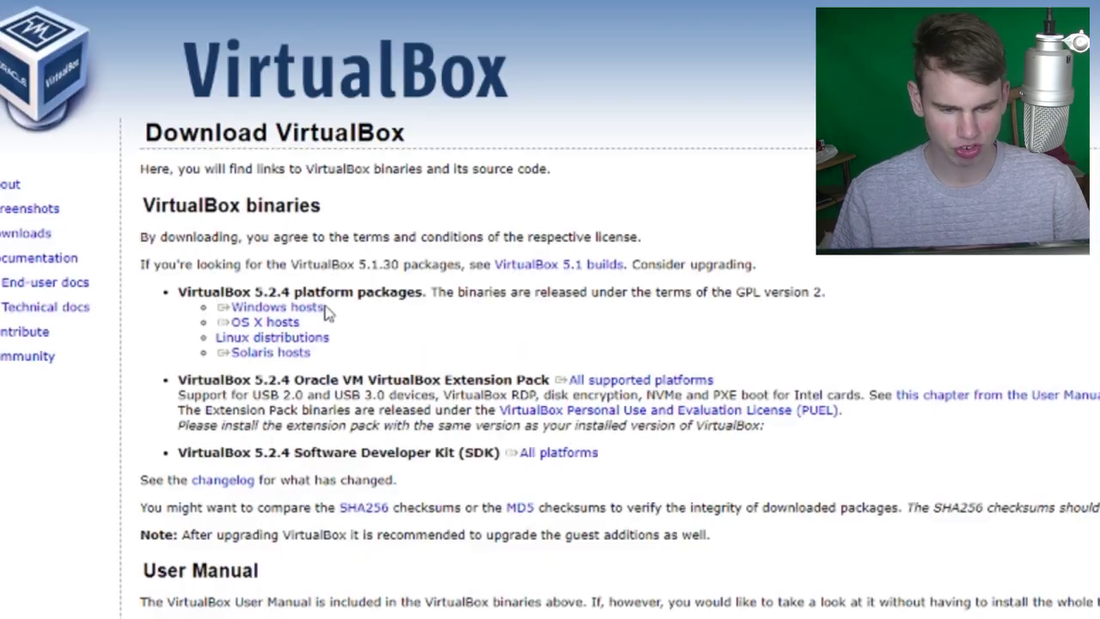
pyautogui.moveTo(219, 230); pyautogui.dragTo(192, 237)
pyautogui.moveTo(216, 337); pyautogui.dragTo(329, 338)
pyautogui.click(317, 354)
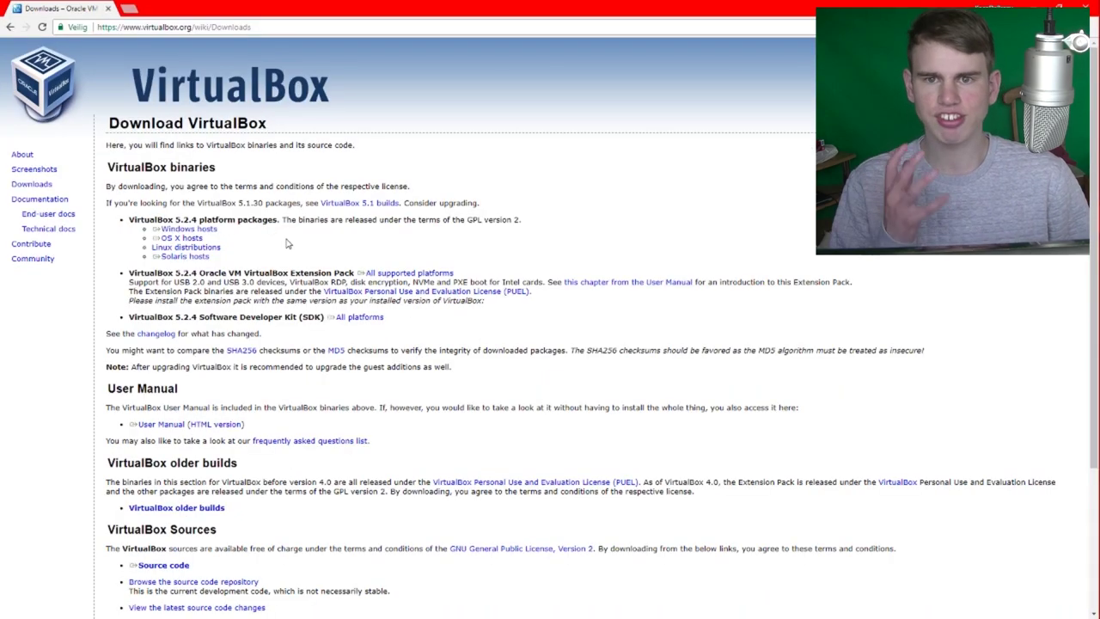
pyautogui.tripleClick(222, 232)
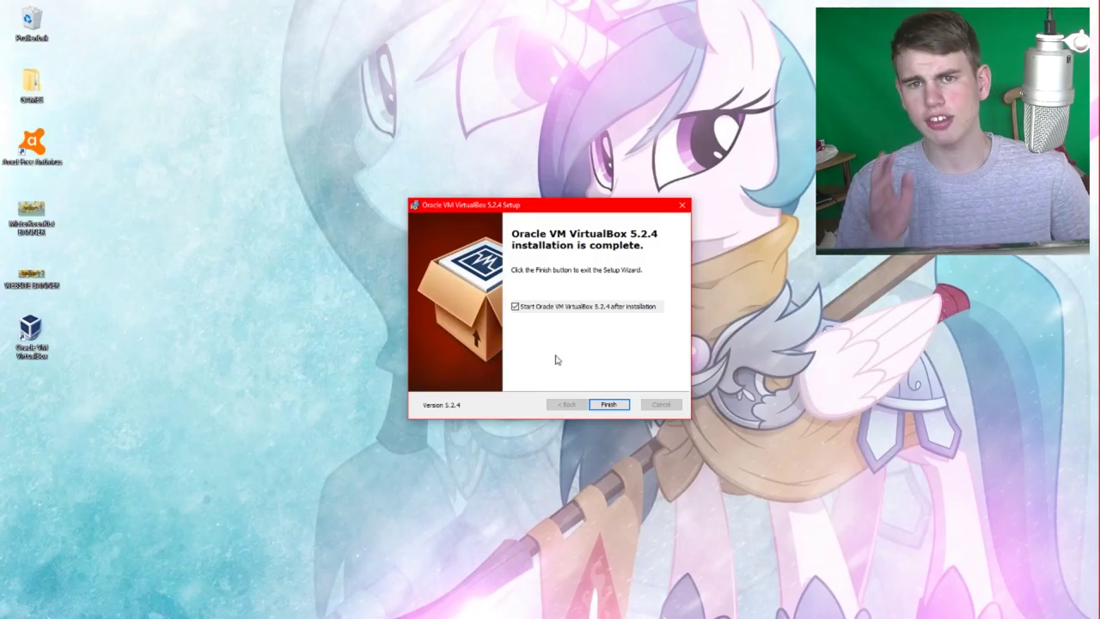
# Step: Finish the VirtualBox 5.2.4 setup with the program launching, and start a new virtual machine in expert mode
pyautogui.click(610, 404)
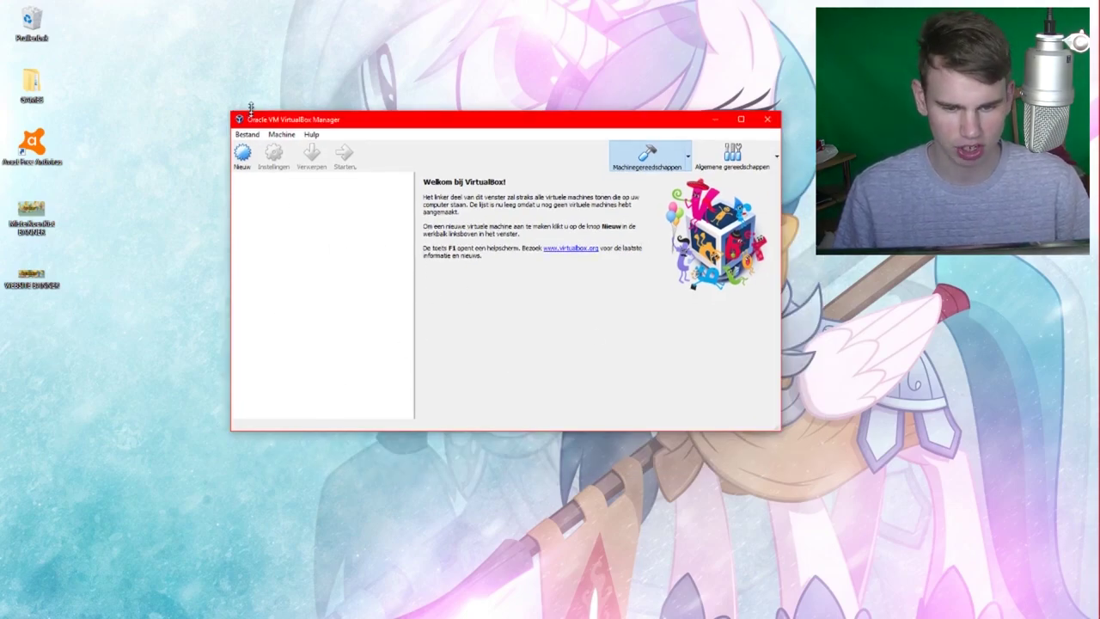
pyautogui.moveTo(321, 127); pyautogui.dragTo(321, 101)
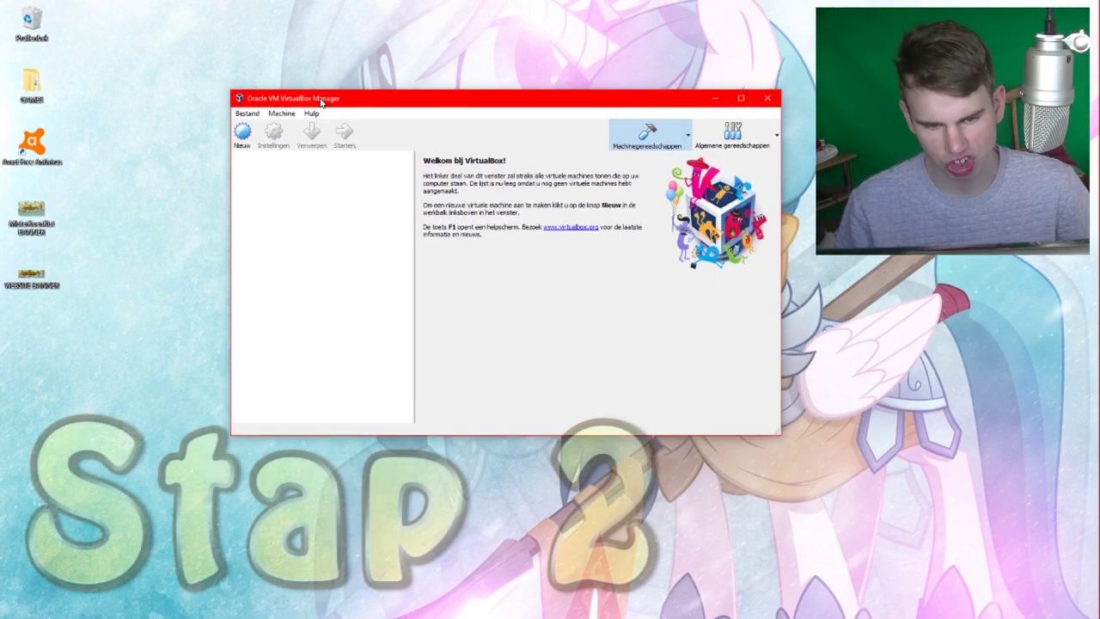
pyautogui.click(241, 133)
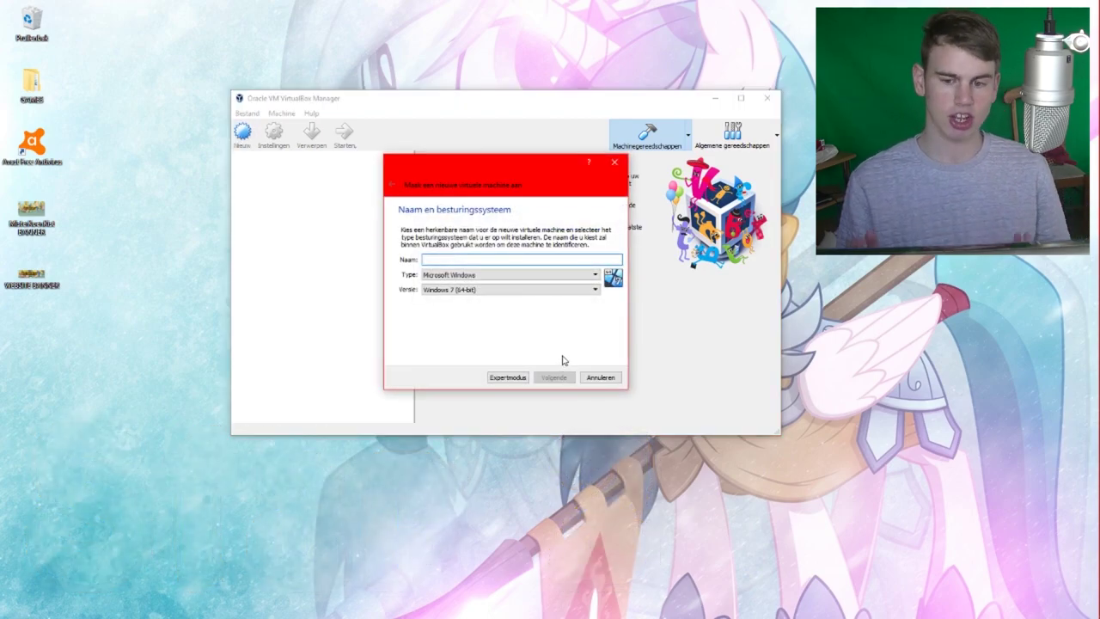
pyautogui.click(507, 377)
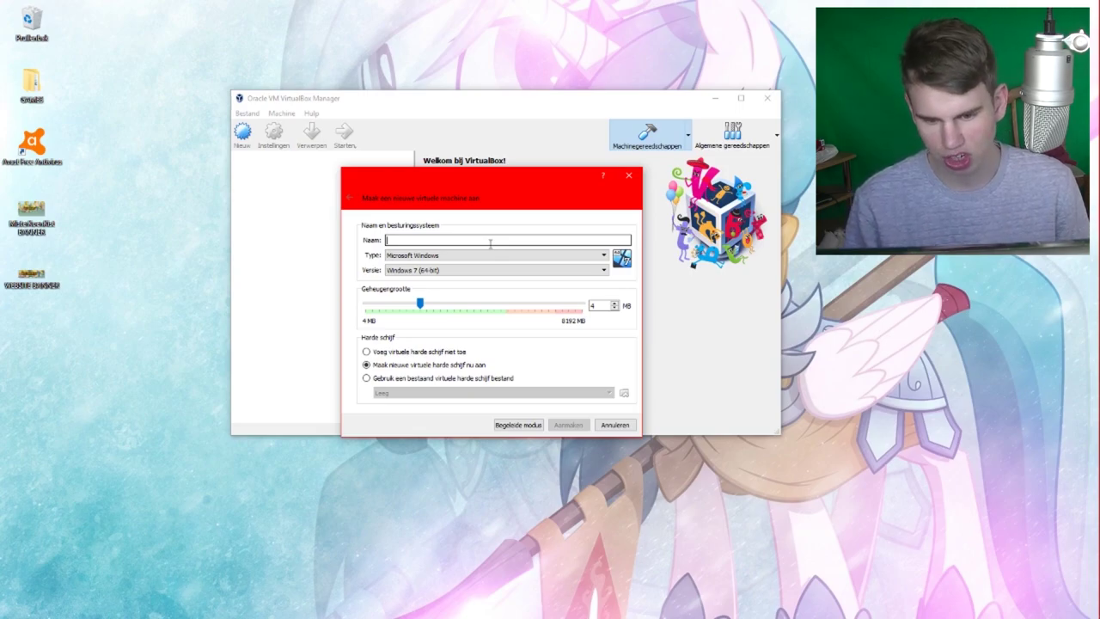
# Step: Try "Windows XP" and a MAC Snow Leopard name for the new machine to preset its type and version
pyautogui.write('Window')
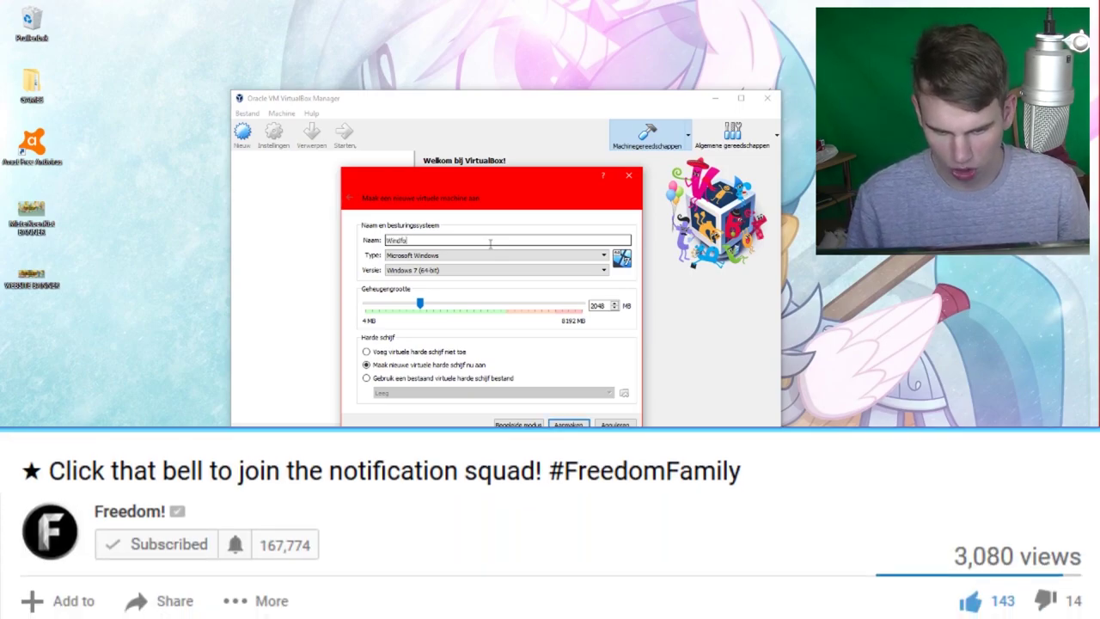
pyautogui.write('s ')
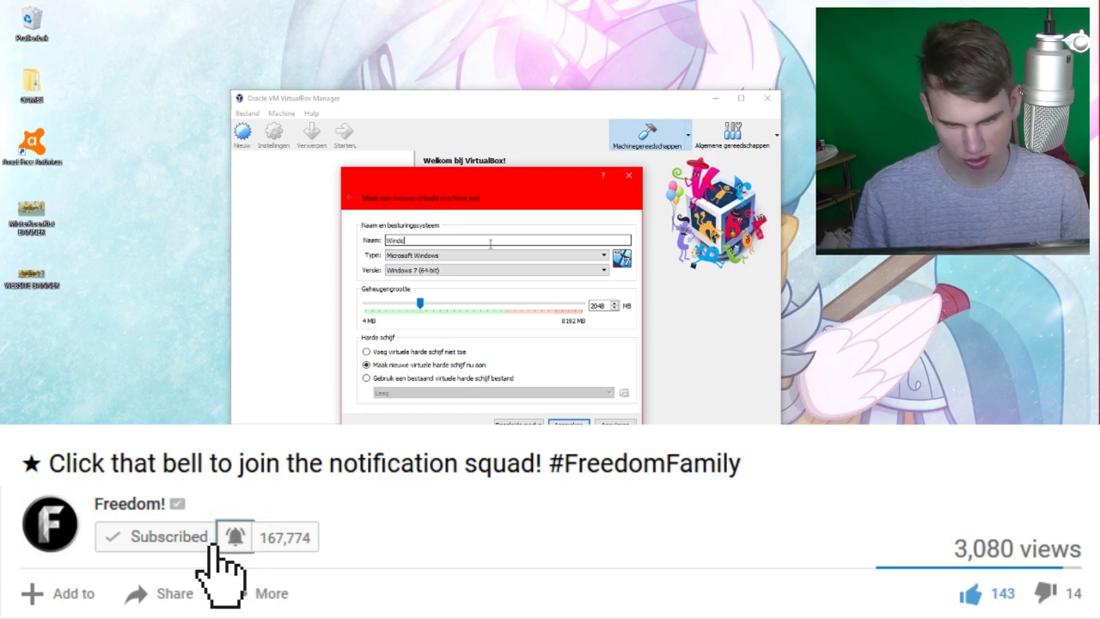
pyautogui.write('XP')
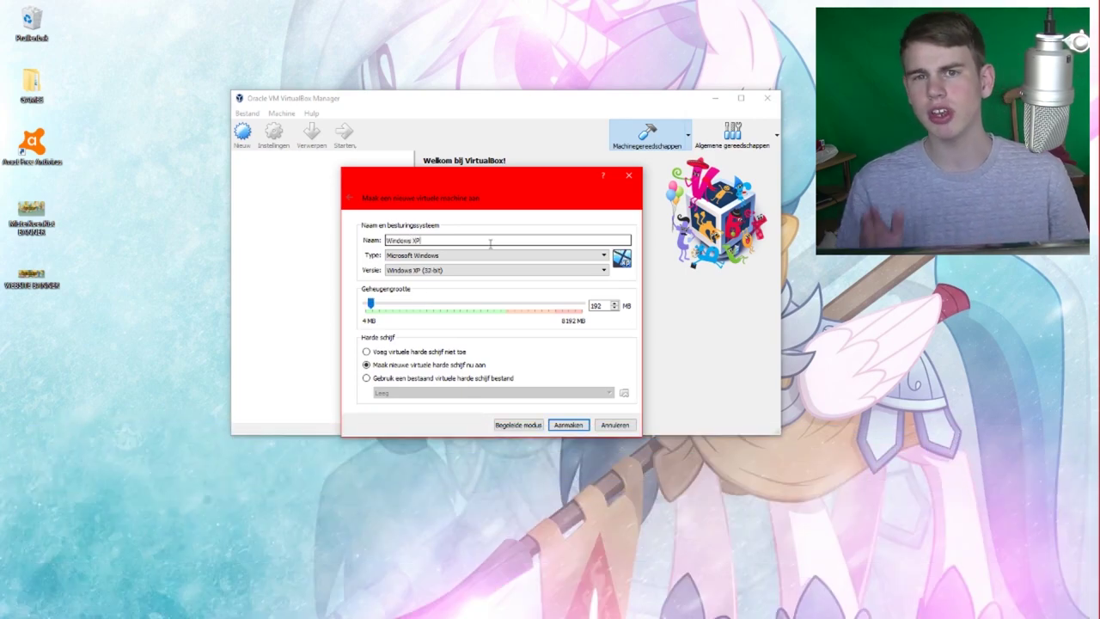
pyautogui.tripleClick(566, 234)
pyautogui.write('MAC')
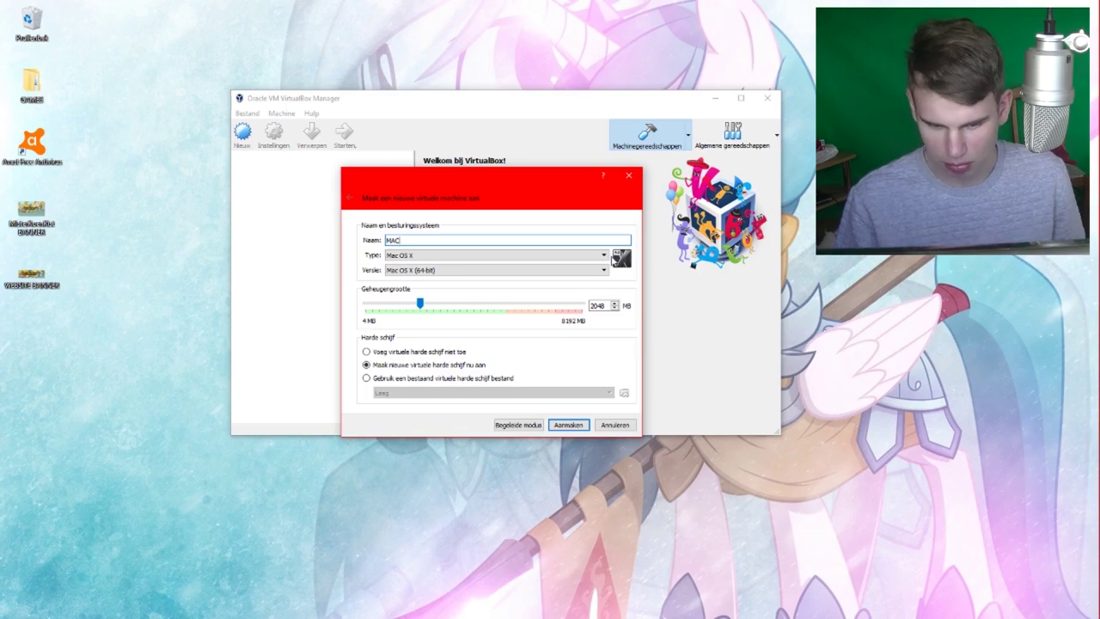
pyautogui.write(' Snow Leo')
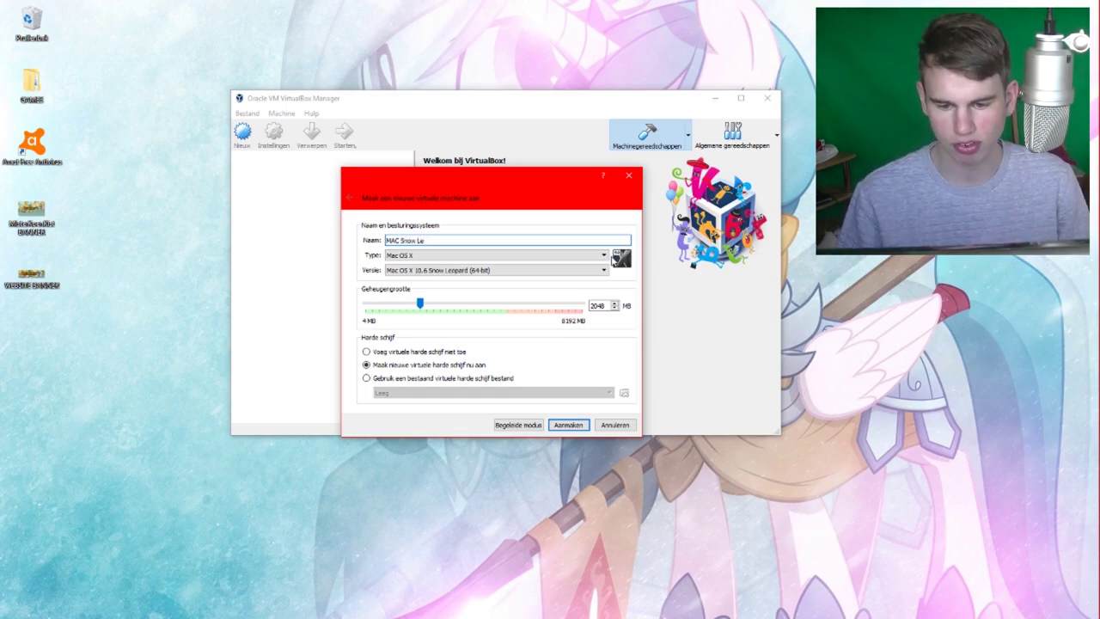
# Step: Name the new virtual machine XP and proceed to creating its new virtual hard disk
pyautogui.tripleClick(481, 242)
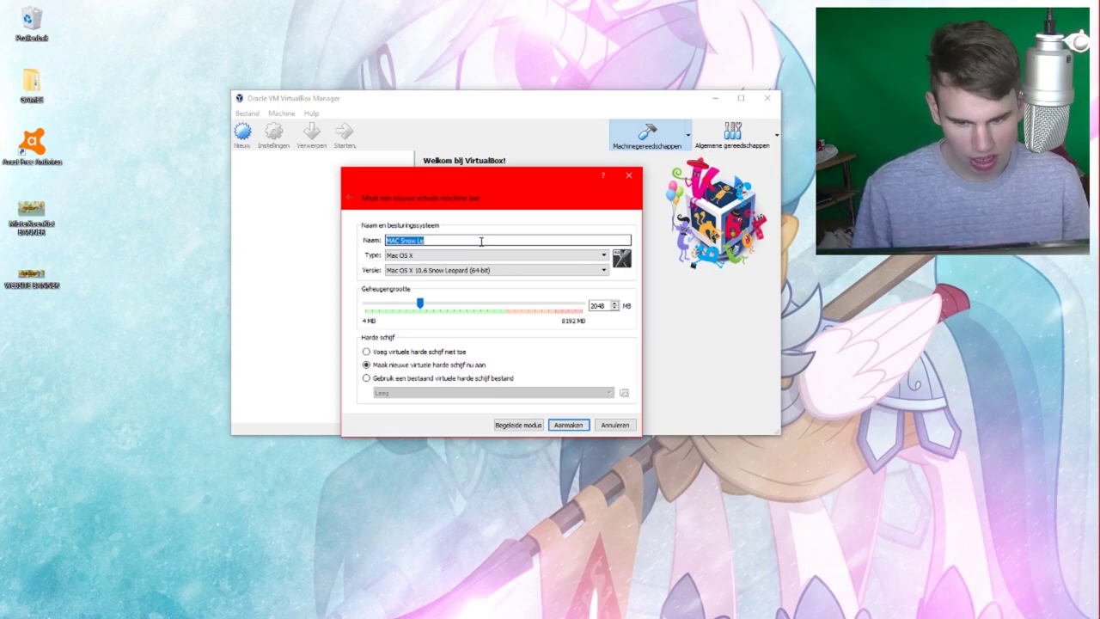
pyautogui.write('XP')
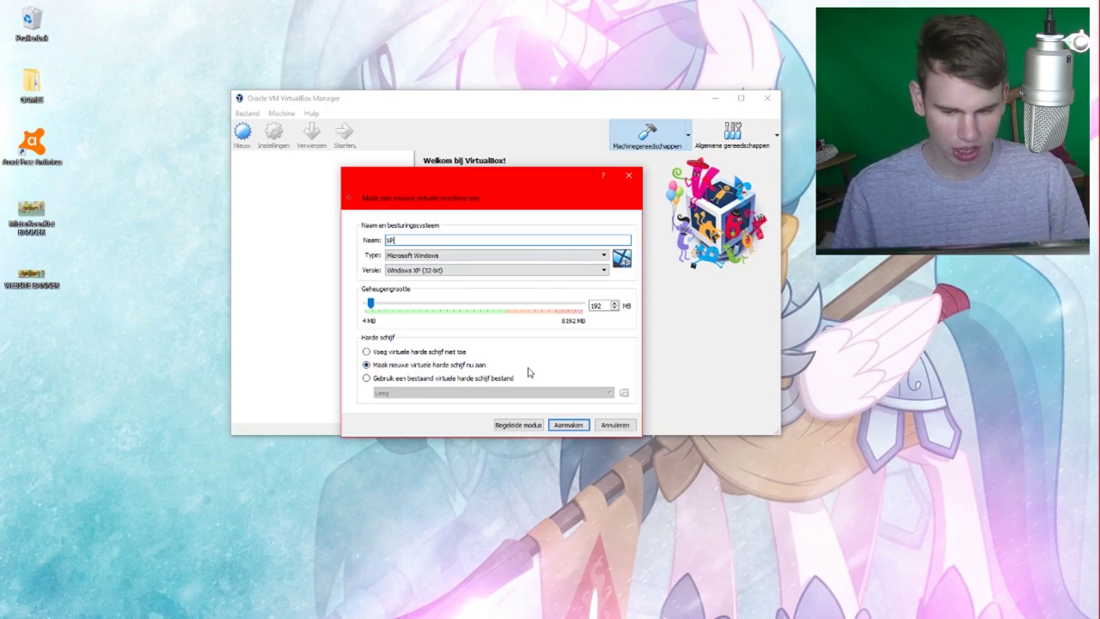
pyautogui.click(563, 426)
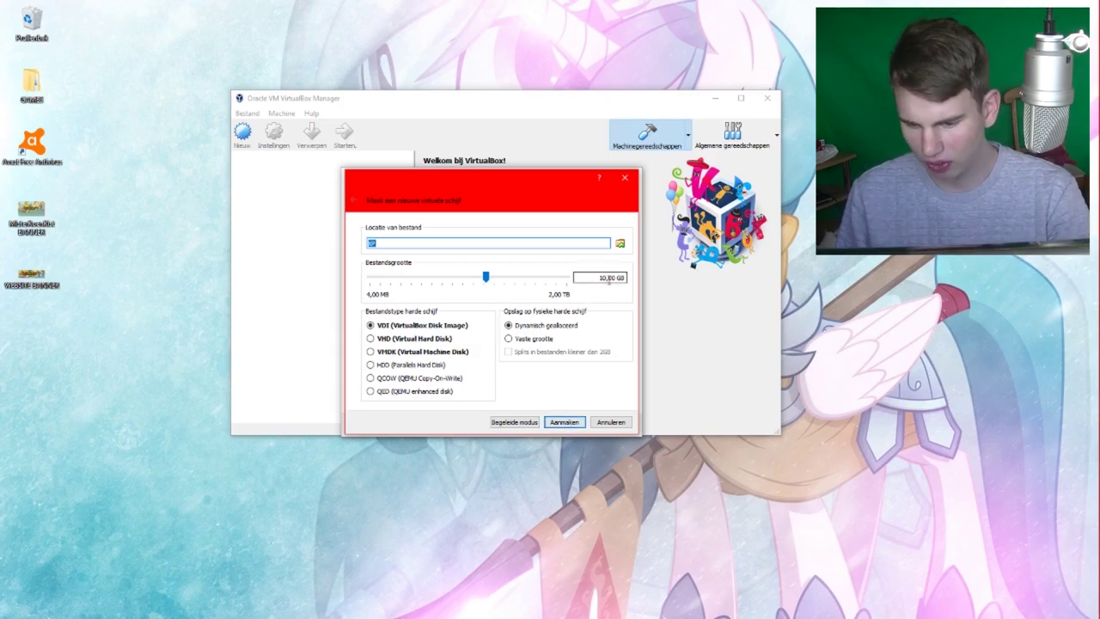
# Step: Set the virtual disk's size to 50 GB and create it as a dynamically allocated VDI
pyautogui.moveTo(601, 280); pyautogui.dragTo(583, 279)
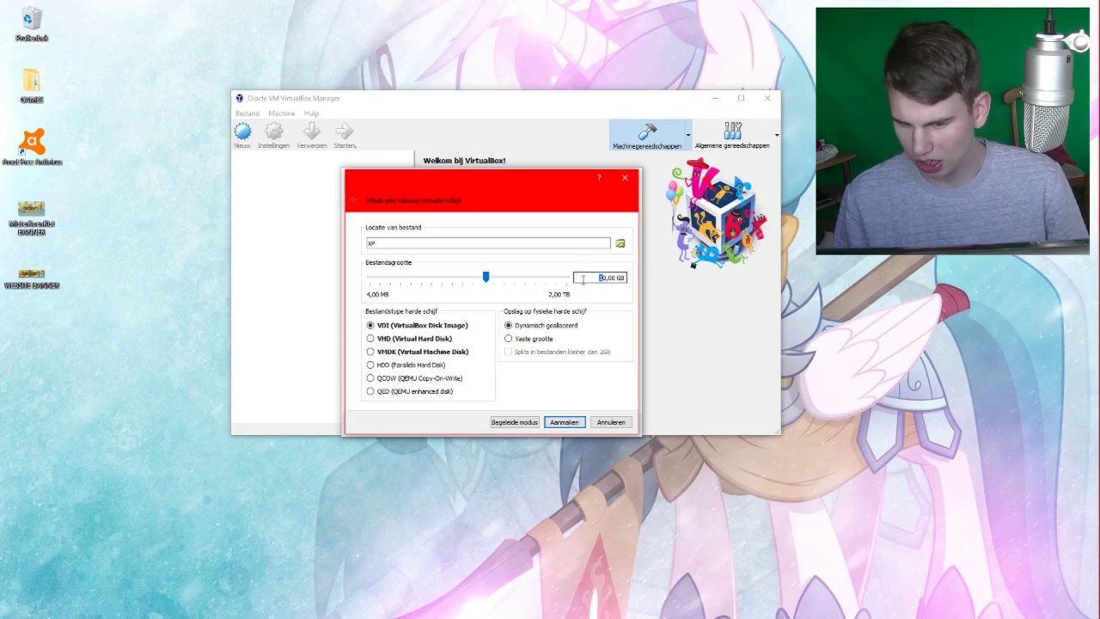
pyautogui.write('50')
pyautogui.press('BackSpace')
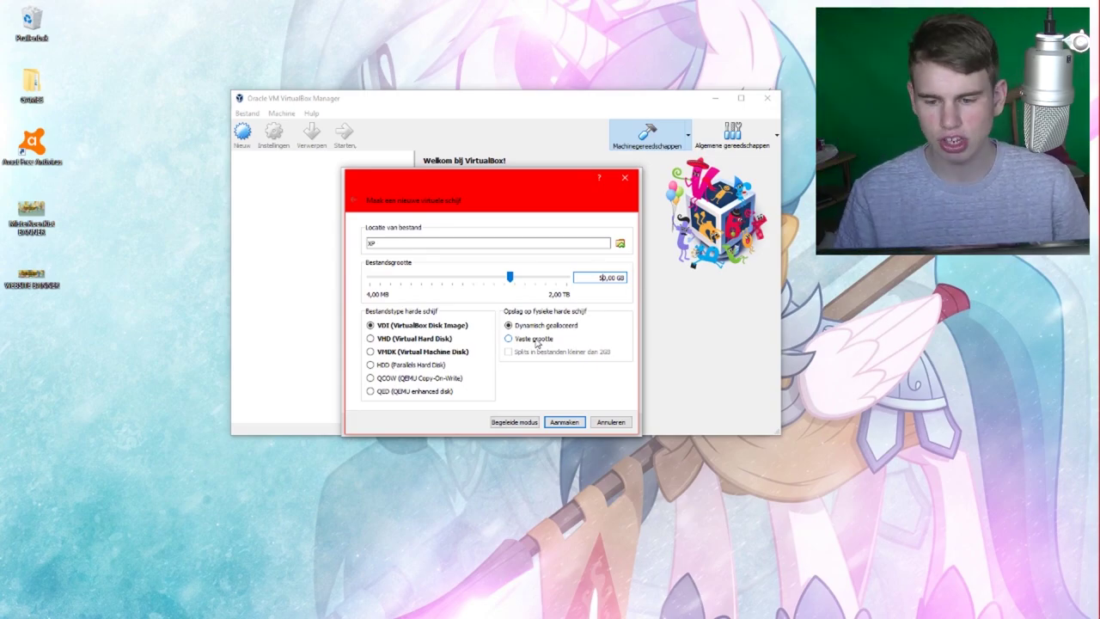
pyautogui.click(567, 422)
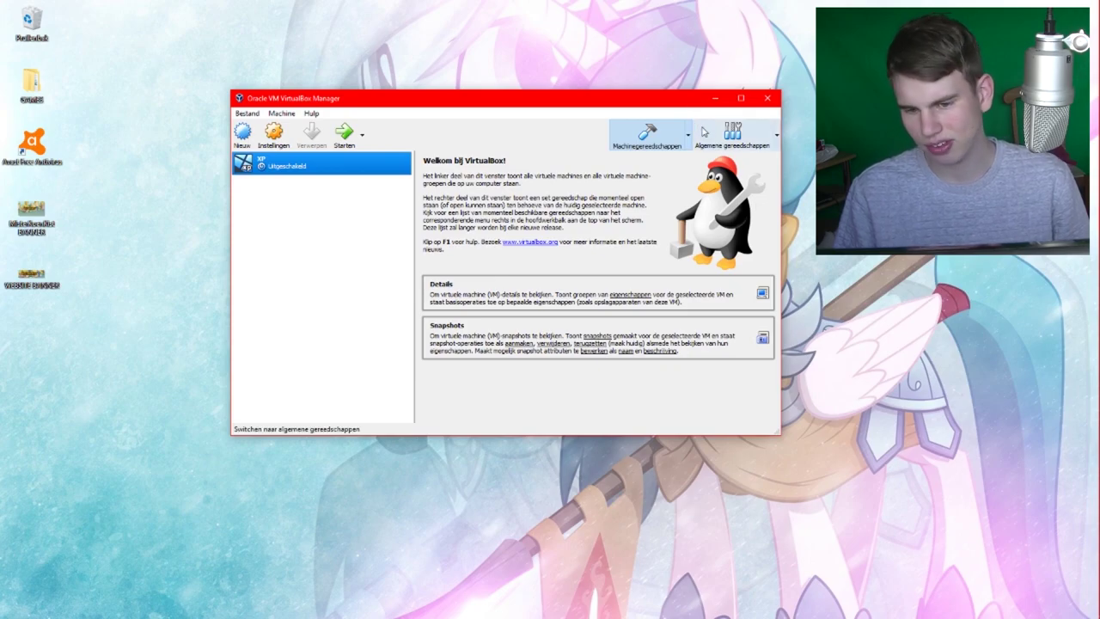
# Step: Show the details overview of the XP machine
pyautogui.click(721, 134)
pyautogui.click(646, 135)
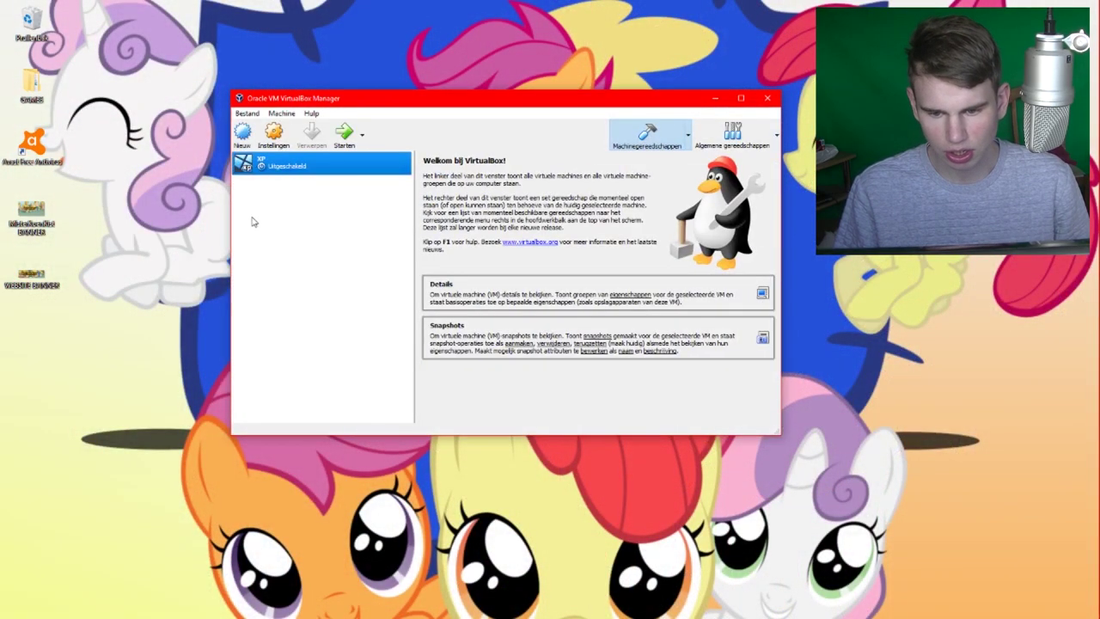
pyautogui.click(491, 291)
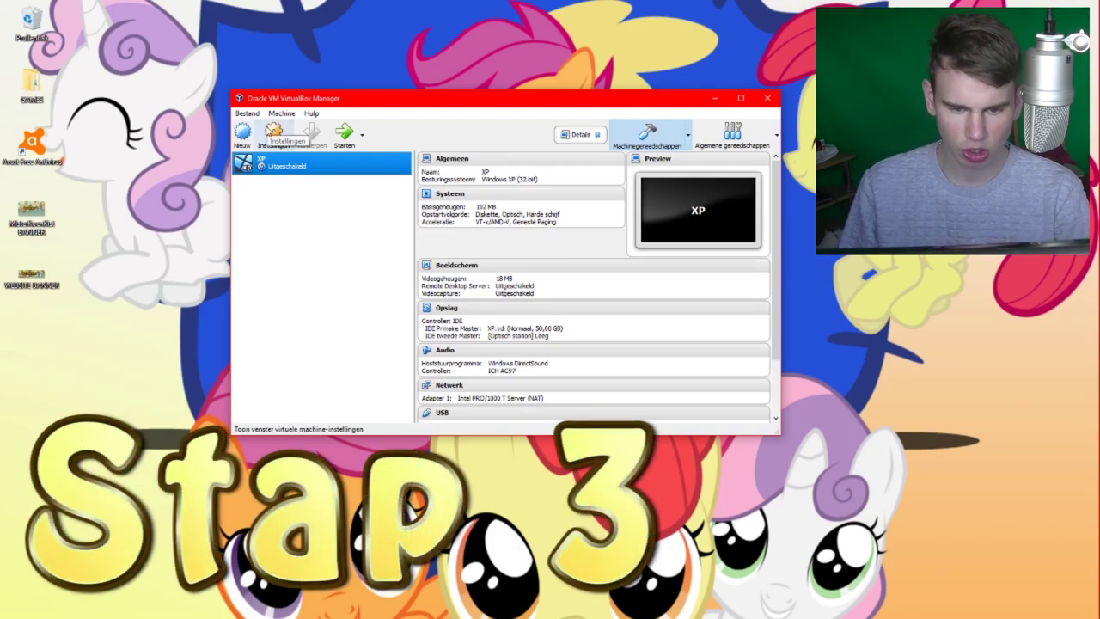
# Step: In the XP machine's settings, disable the floppy and move it below the hard disk in the boot order, and set video memory to 128 MB
pyautogui.click(273, 130)
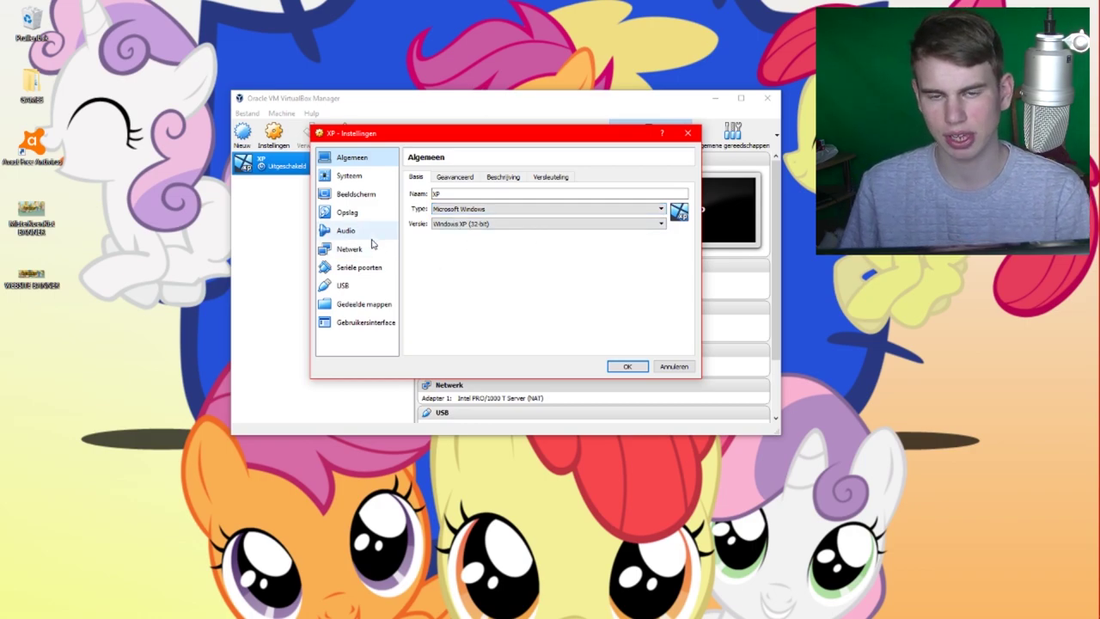
pyautogui.click(364, 177)
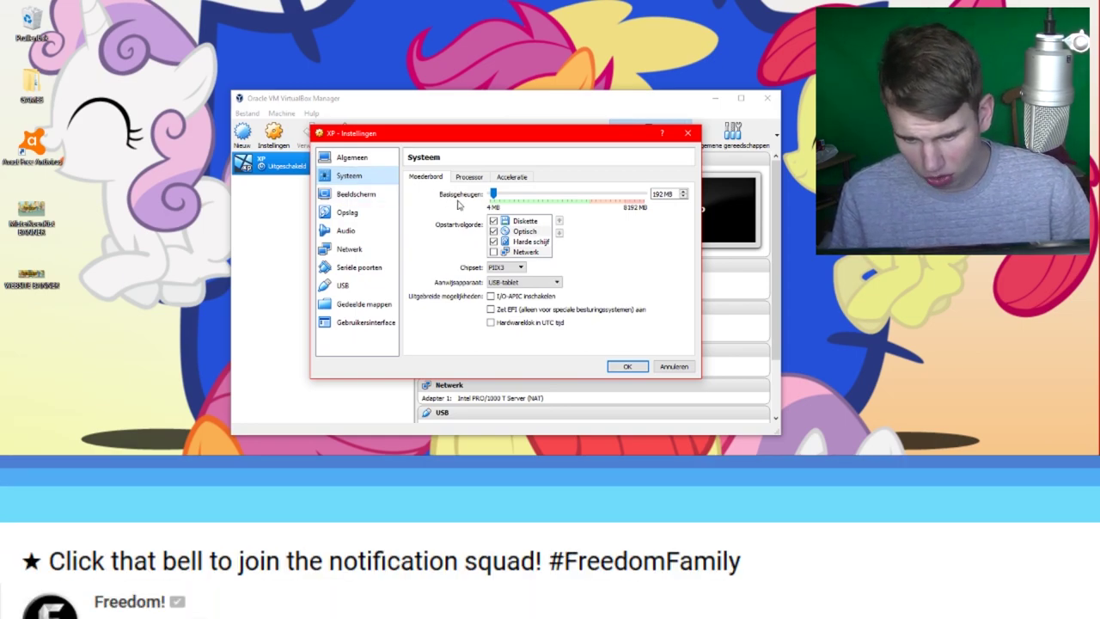
pyautogui.click(493, 221)
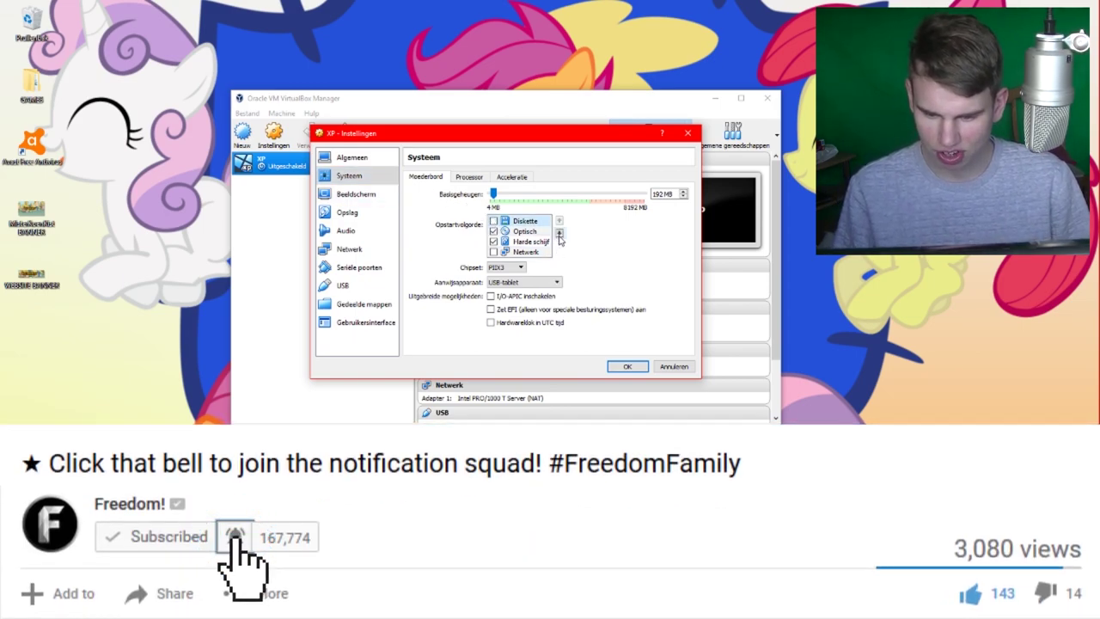
pyautogui.click(558, 232)
pyautogui.click(558, 231)
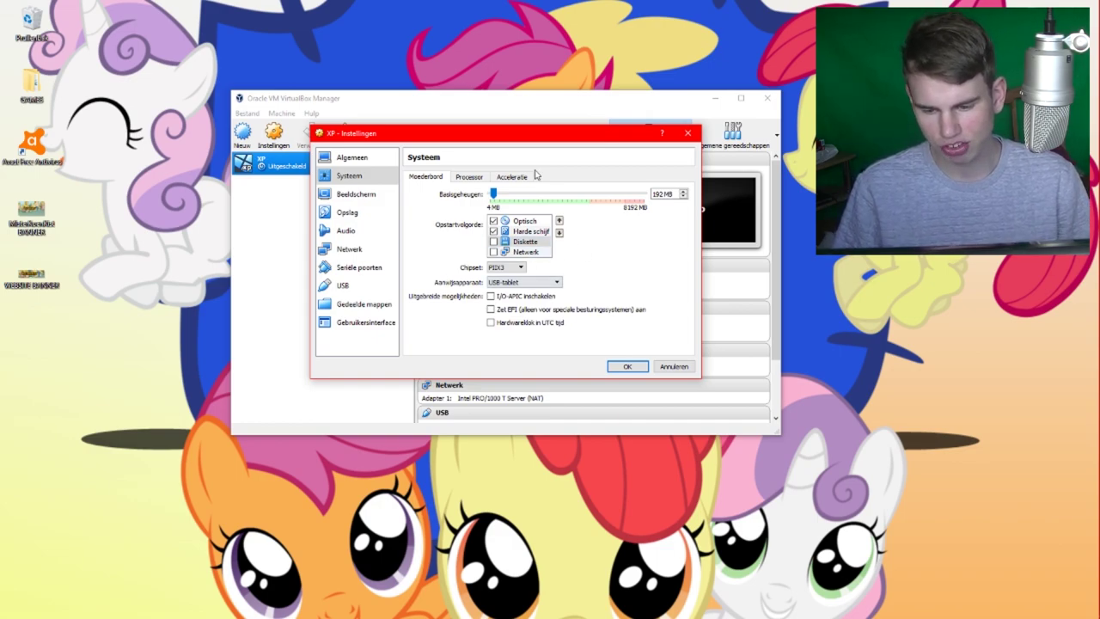
pyautogui.click(355, 194)
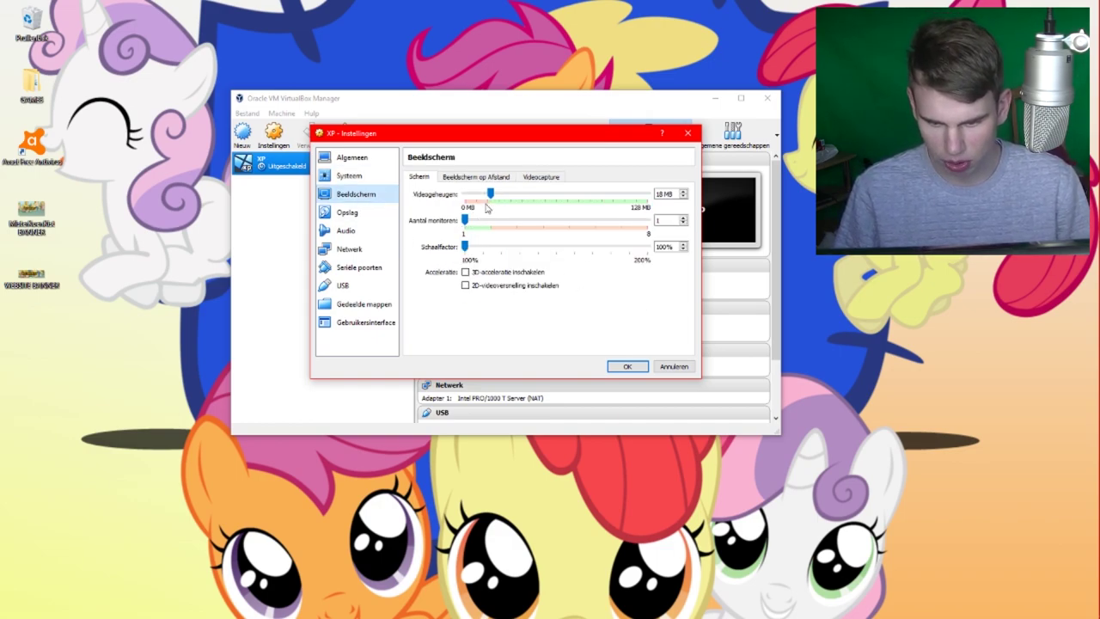
pyautogui.moveTo(493, 196); pyautogui.dragTo(689, 196)
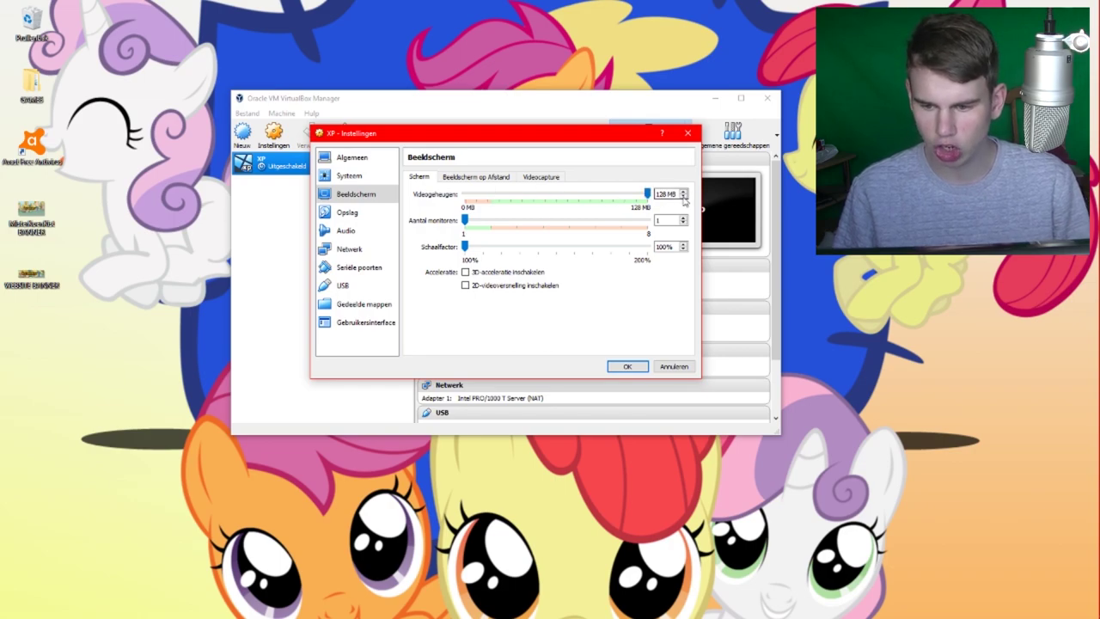
# Step: Load the pcriver.com_Windows_XP_Pro_SP3_32_bit ISO from the Windows XP folder in Documents into the XP machine's empty optical drive
pyautogui.click(357, 214)
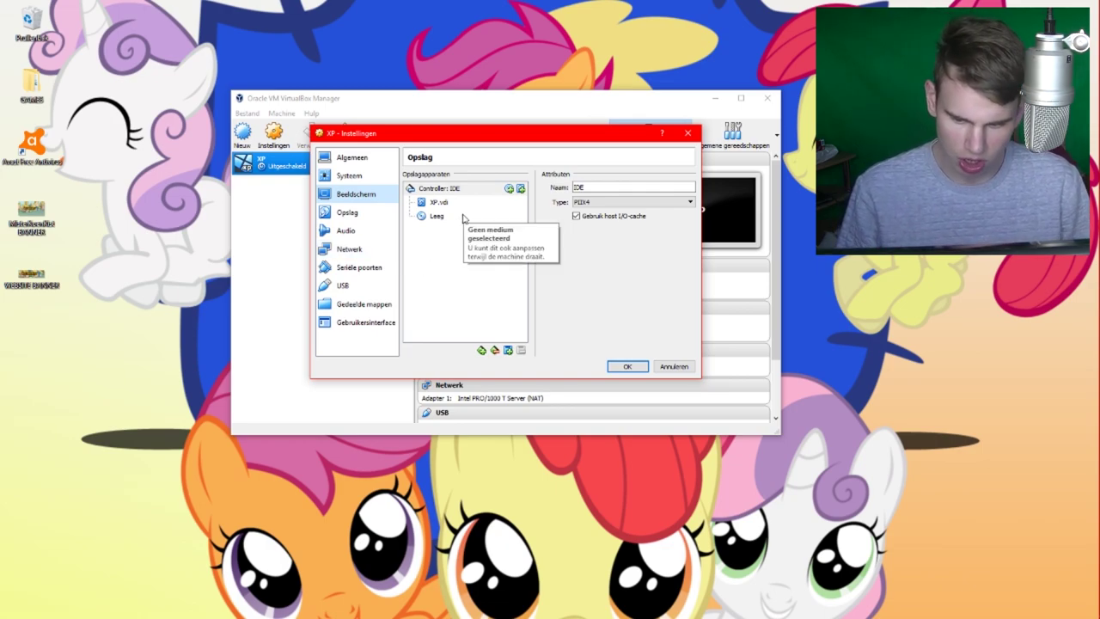
pyautogui.click(433, 216)
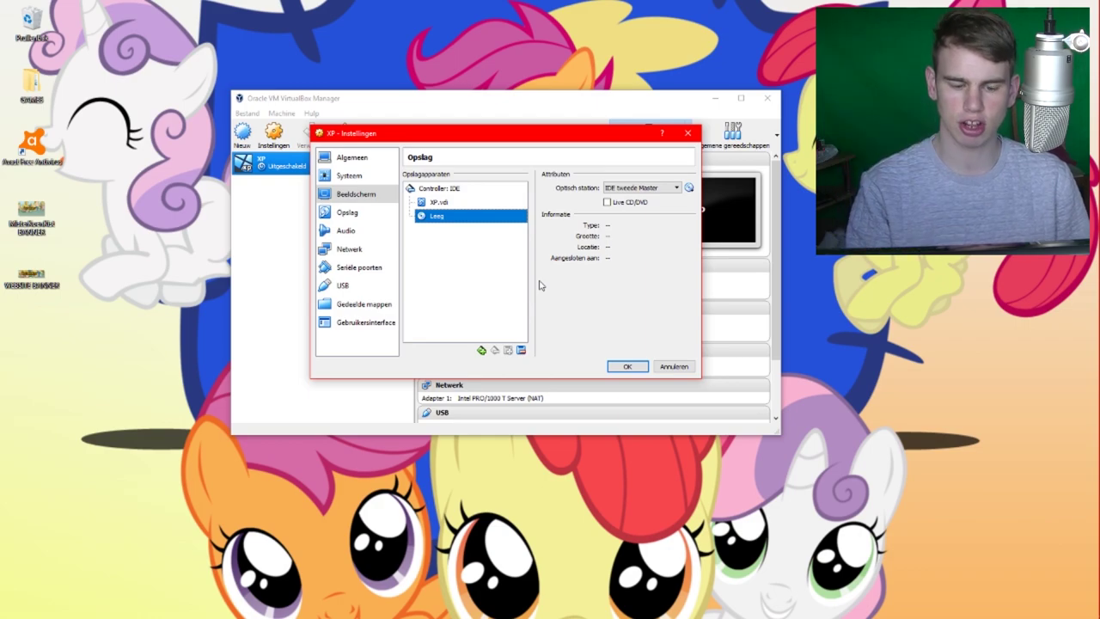
pyautogui.click(688, 187)
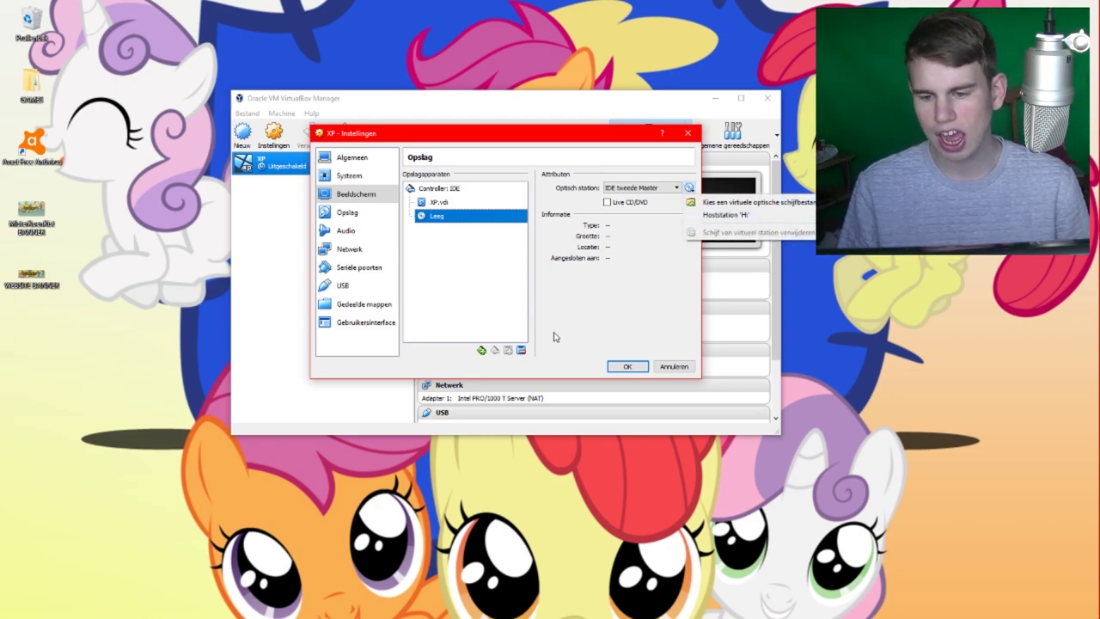
pyautogui.click(570, 273)
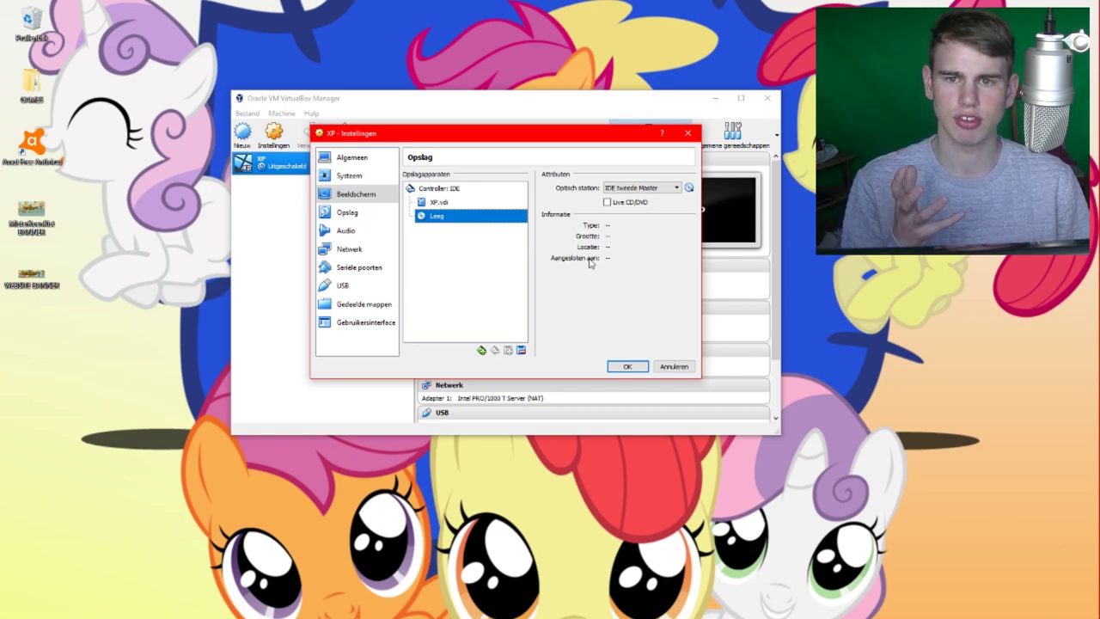
pyautogui.click(689, 187)
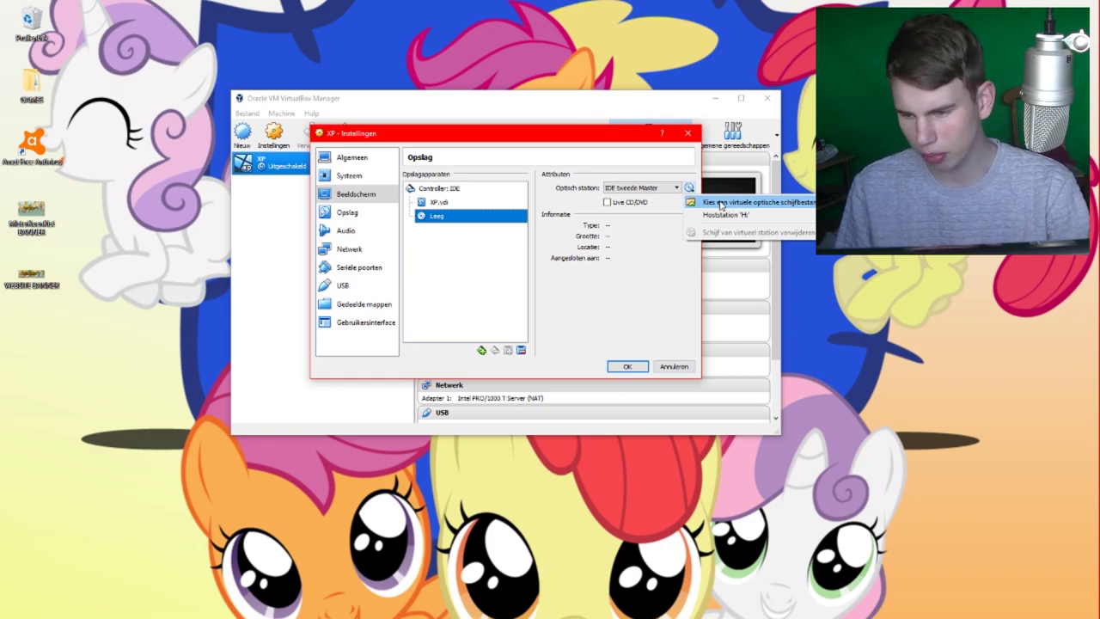
pyautogui.click(719, 204)
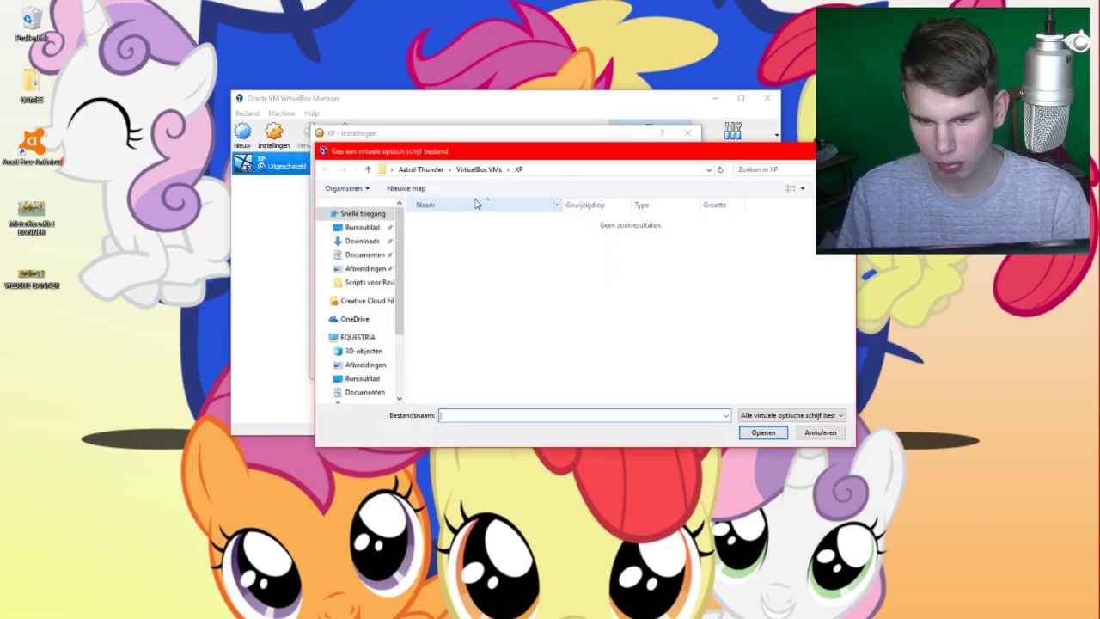
pyautogui.scroll(-1, 360, 348)
pyautogui.click(377, 355)
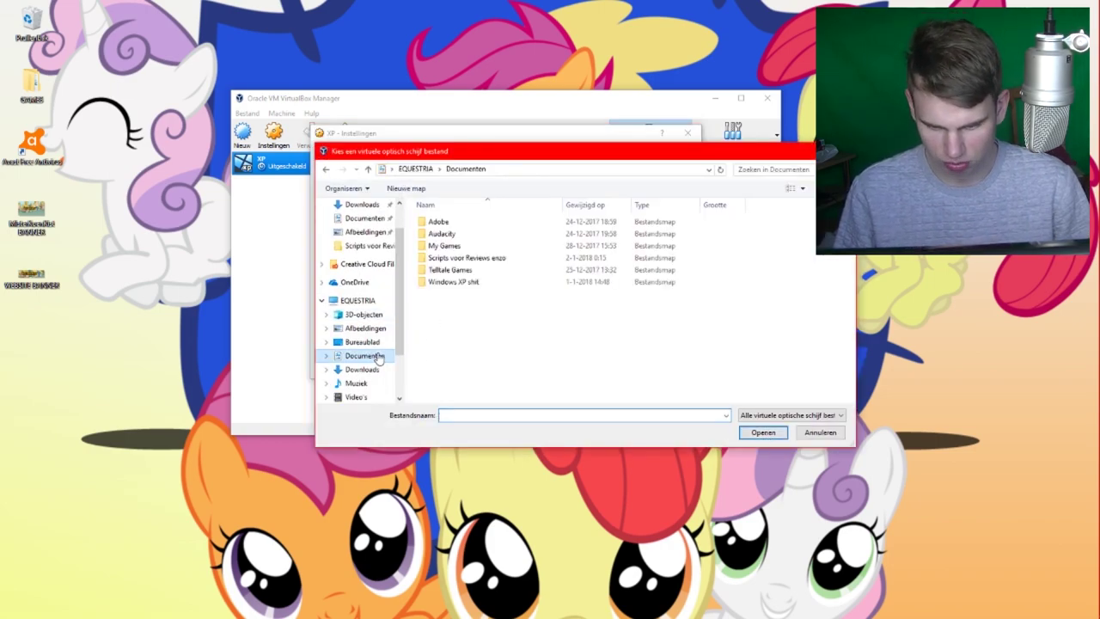
pyautogui.doubleClick(483, 285)
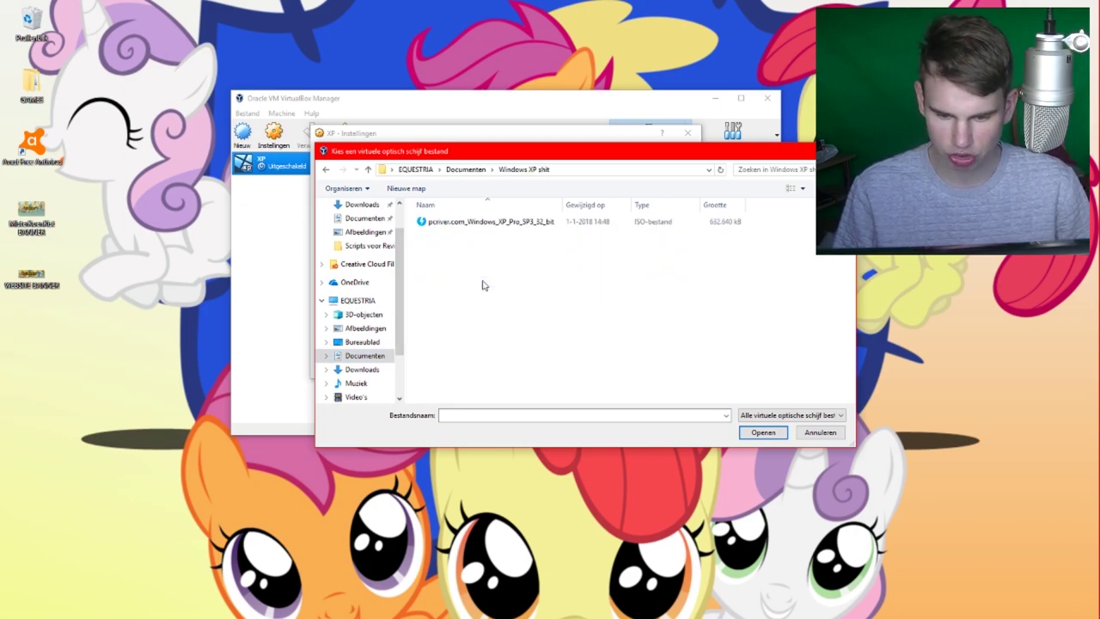
pyautogui.click(460, 222)
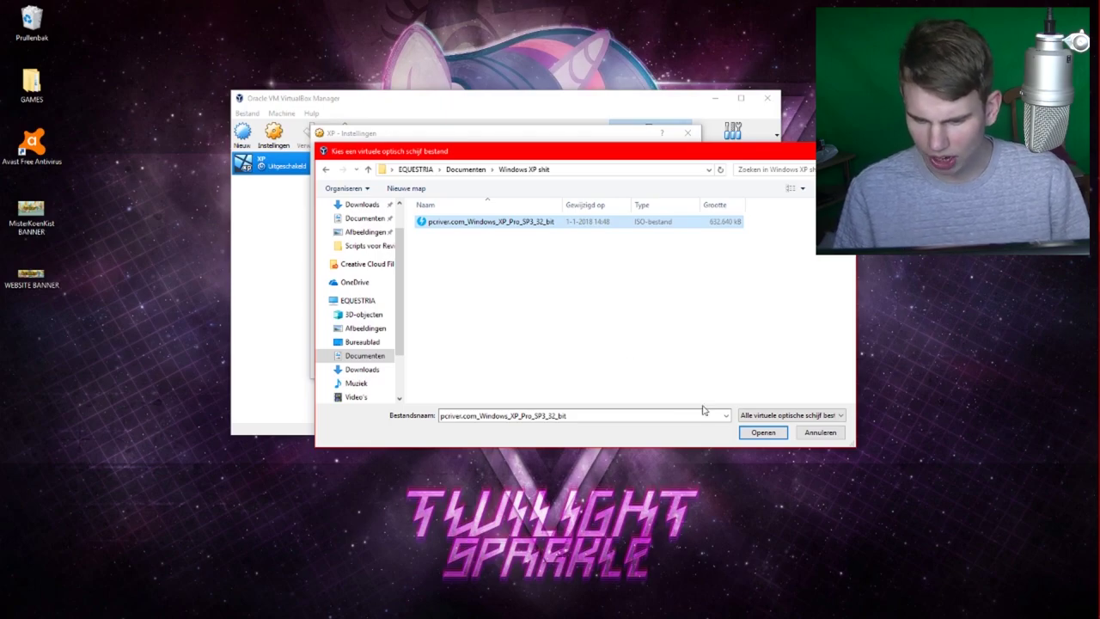
pyautogui.click(754, 434)
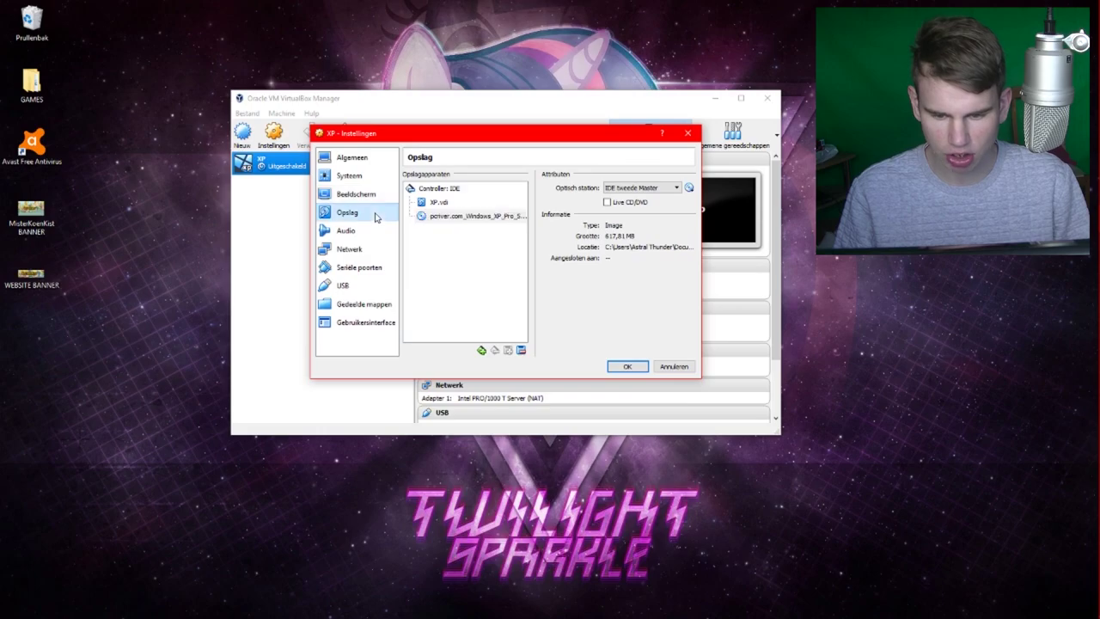
# Step: Attach network adapter 1 to a bridged adapter and save the XP machine's settings
pyautogui.click(380, 249)
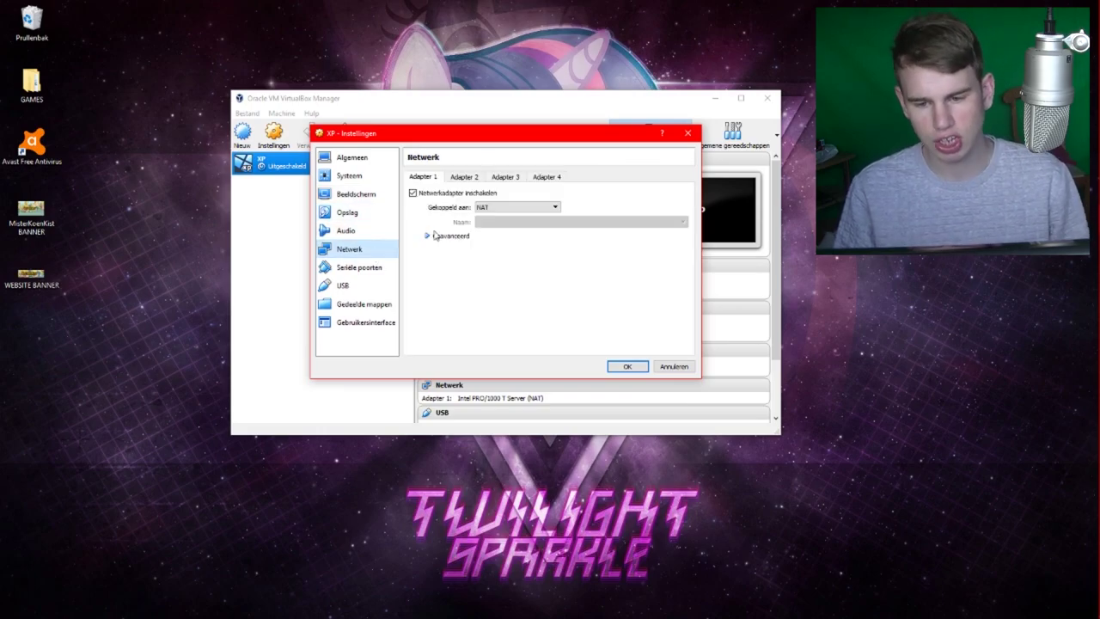
pyautogui.click(520, 207)
pyautogui.click(521, 240)
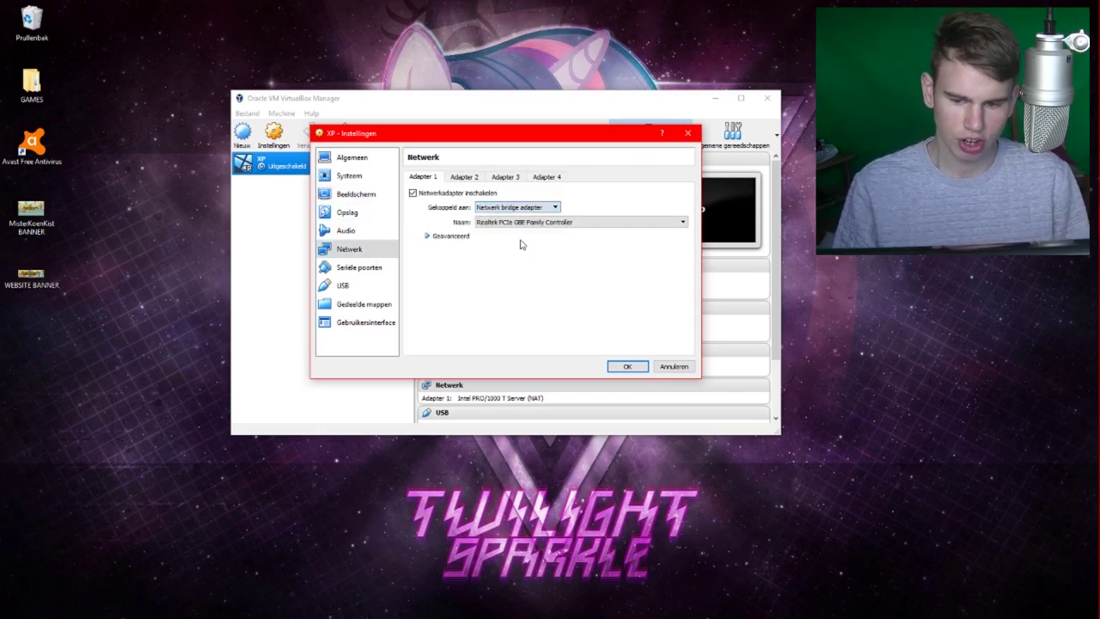
pyautogui.click(630, 366)
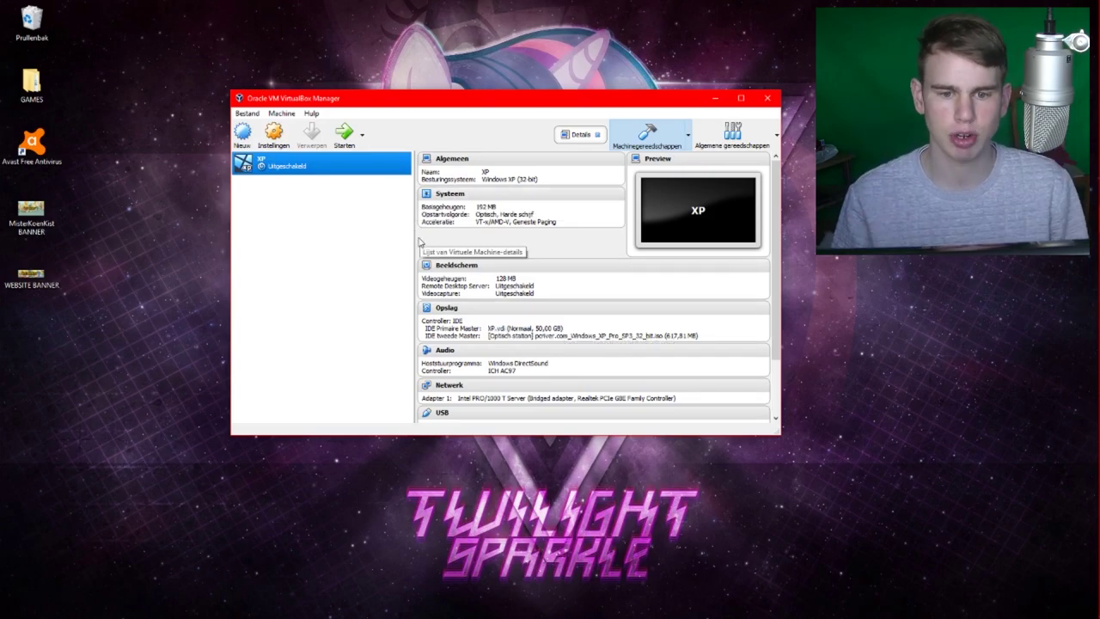
# Step: Start the XP virtual machine, dismiss its keyboard capture and mouse integration notices, and give its screen the input focus
pyautogui.click(346, 134)
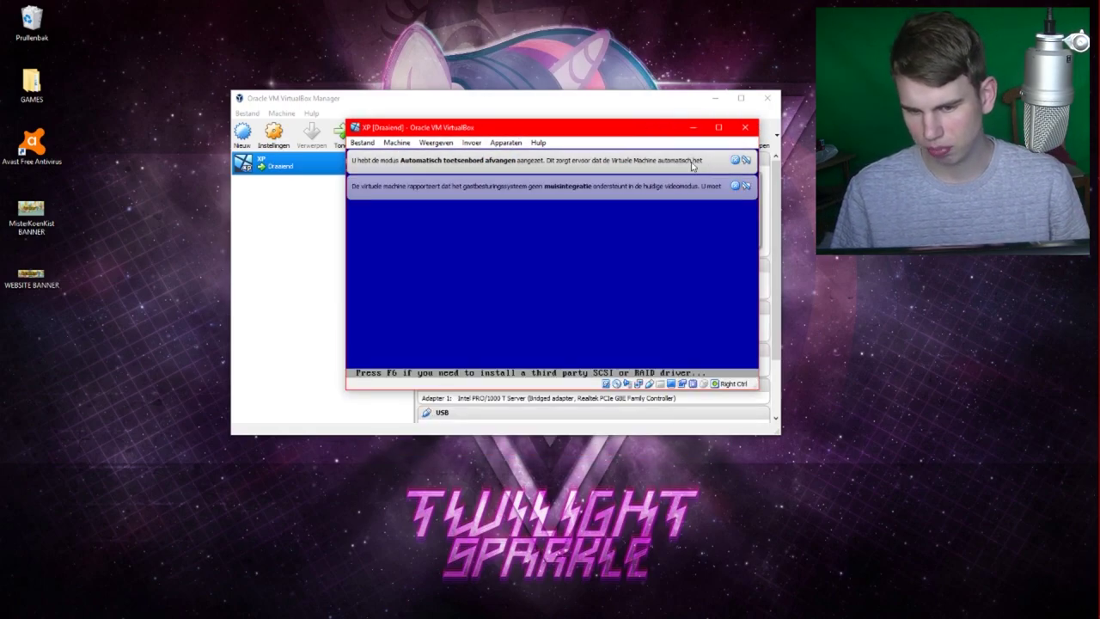
pyautogui.click(746, 161)
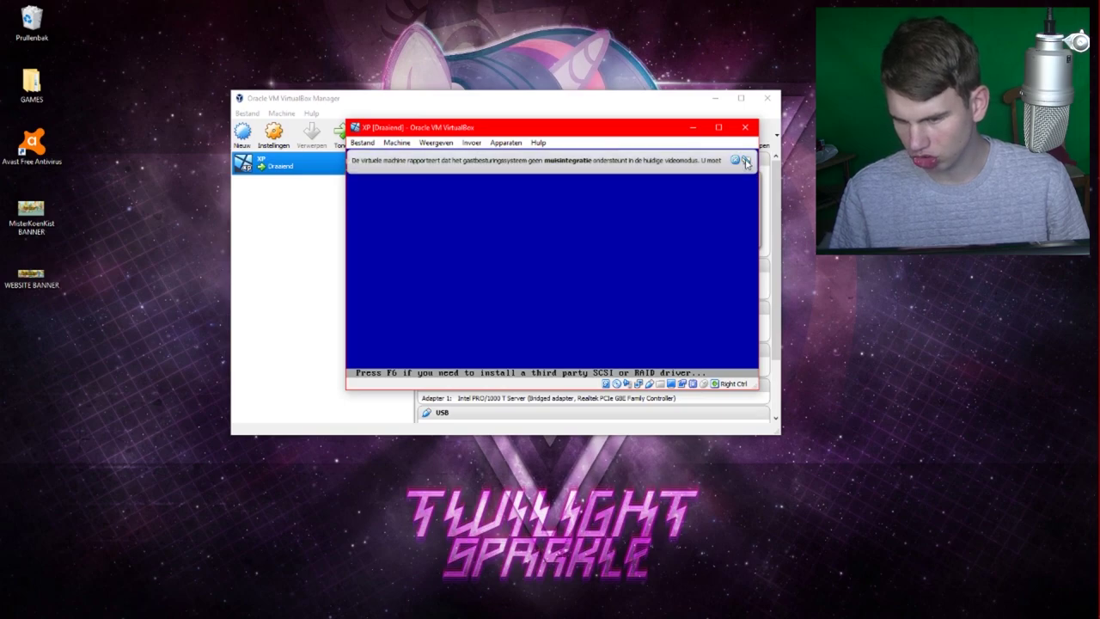
pyautogui.click(746, 161)
pyautogui.moveTo(475, 131); pyautogui.dragTo(417, 120)
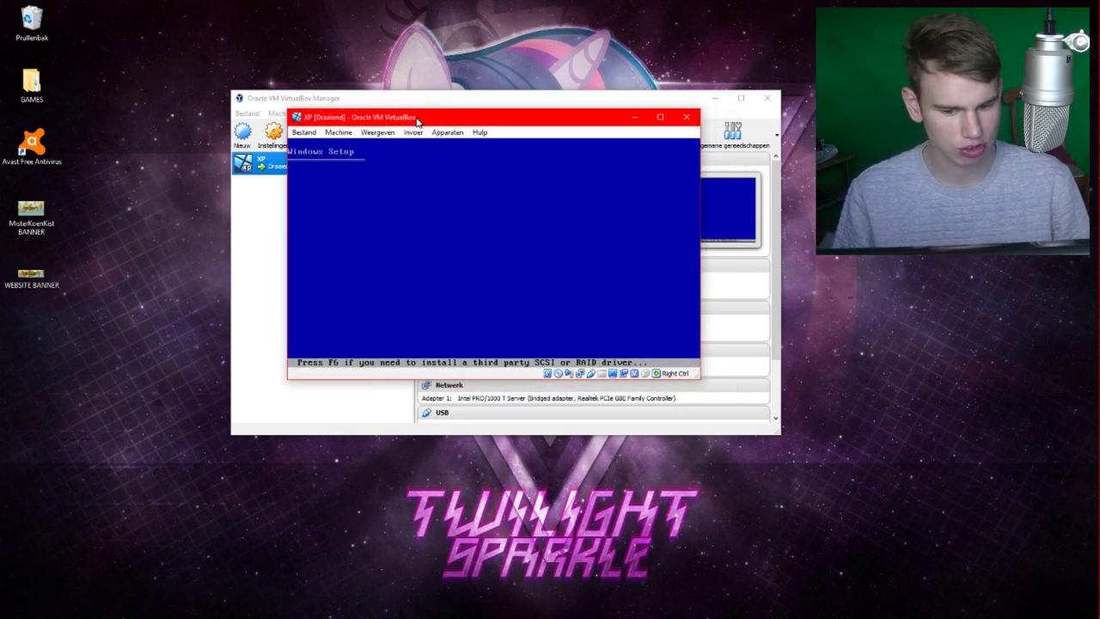
pyautogui.click(448, 216)
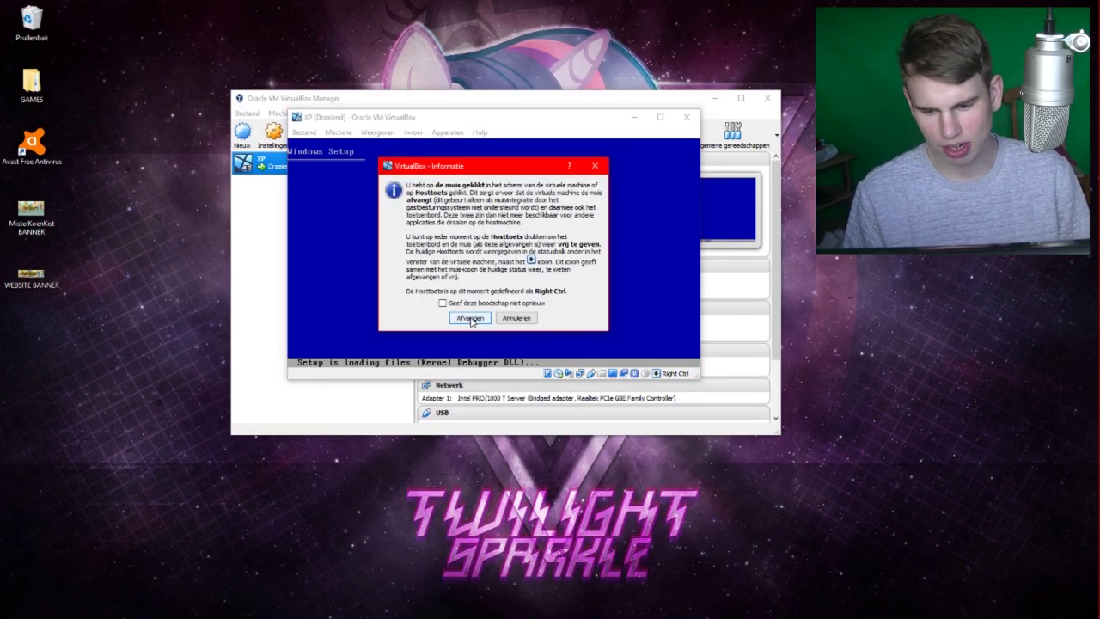
# Step: In Windows XP Setup, install on the unpartitioned space and format the new partition with the NTFS file system
pyautogui.press('Return')
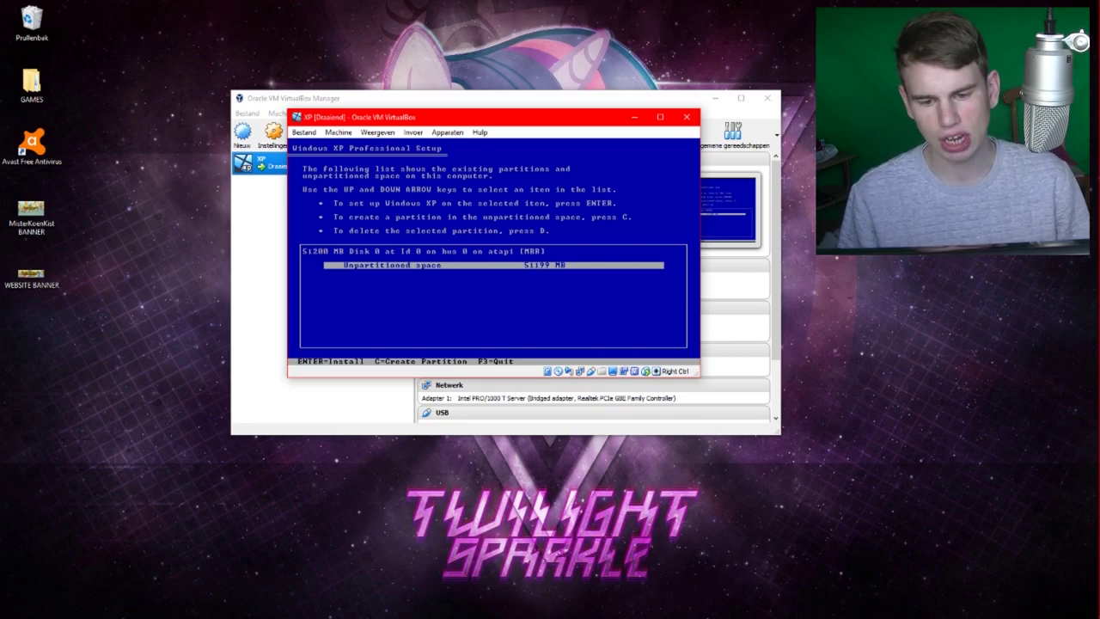
pyautogui.press('Return')
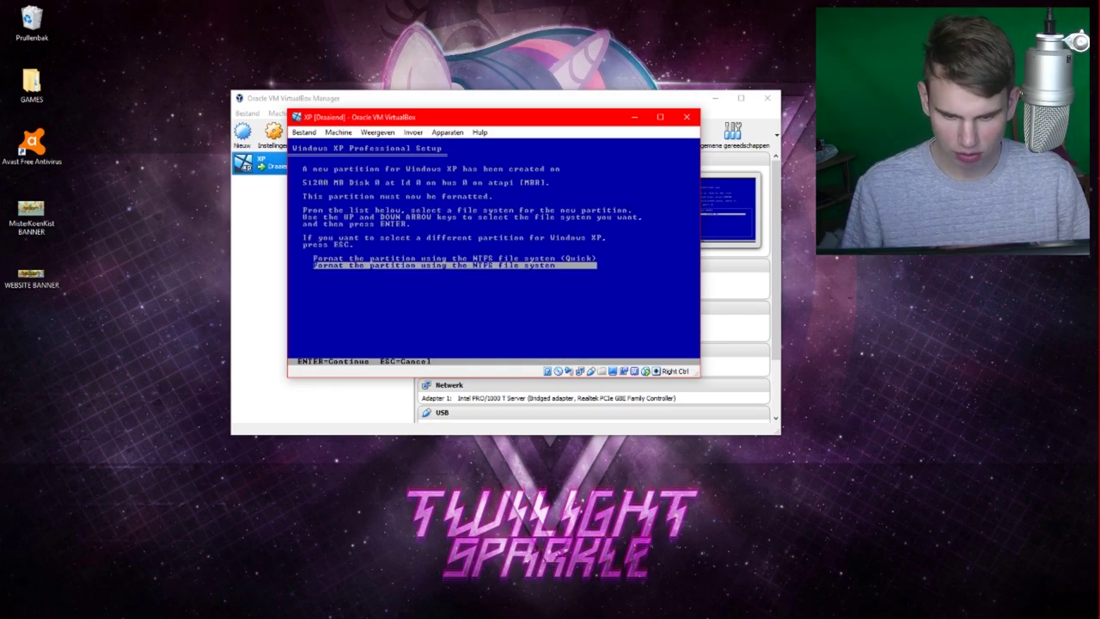
pyautogui.press('Return')
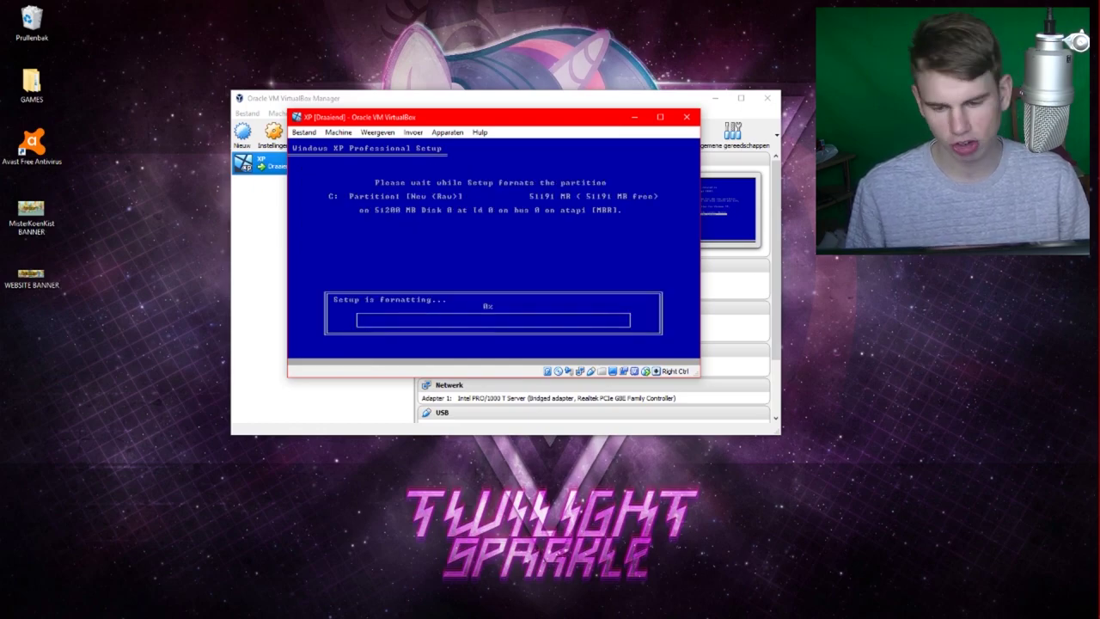